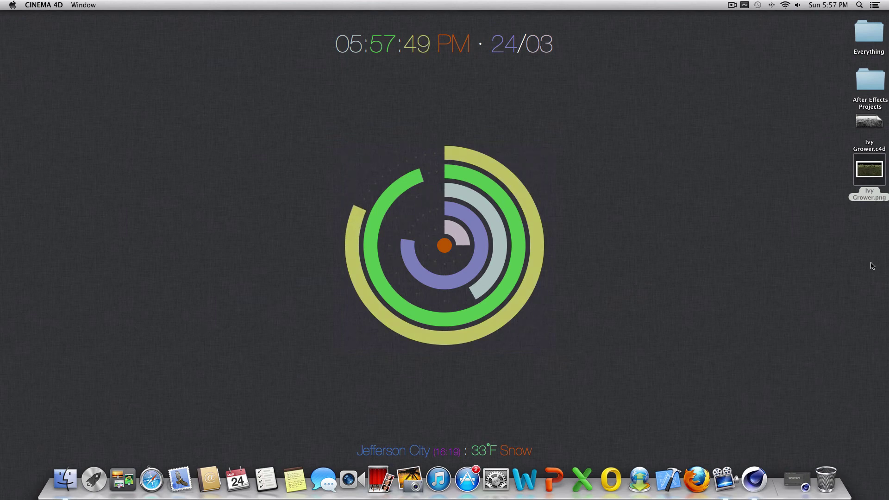
Open the finished render Ivy Grower.png from the desktop, examine the ivy-covered text and close it
double_click(871, 198)
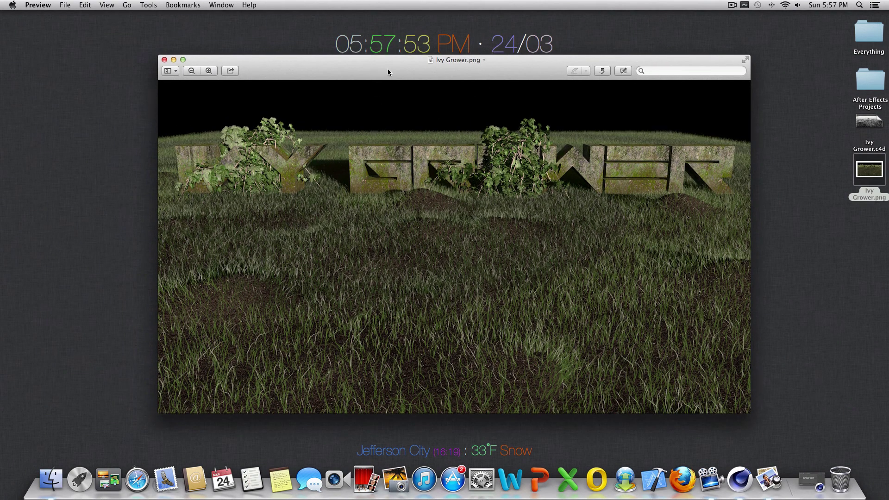
drag(387, 69, 392, 57)
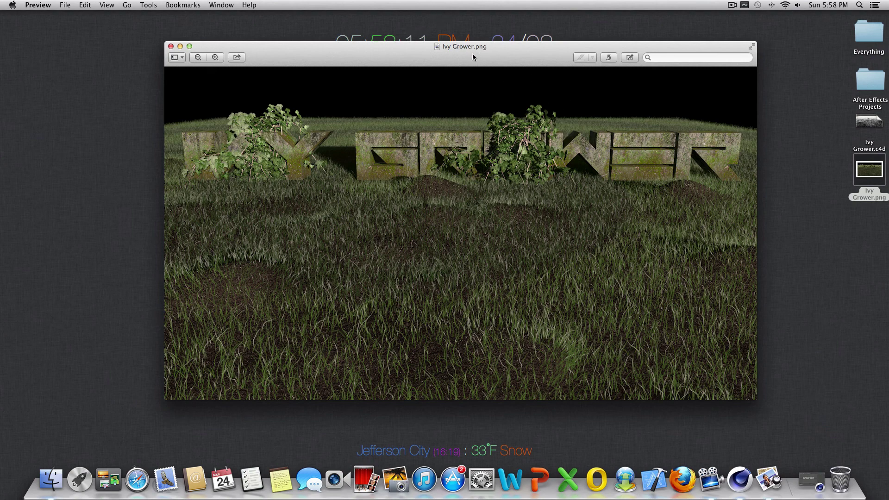
drag(472, 56, 463, 75)
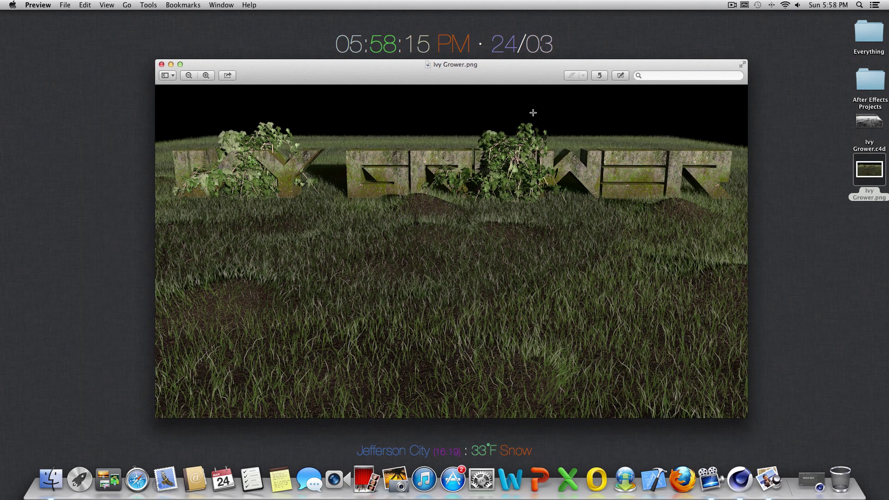
click(162, 65)
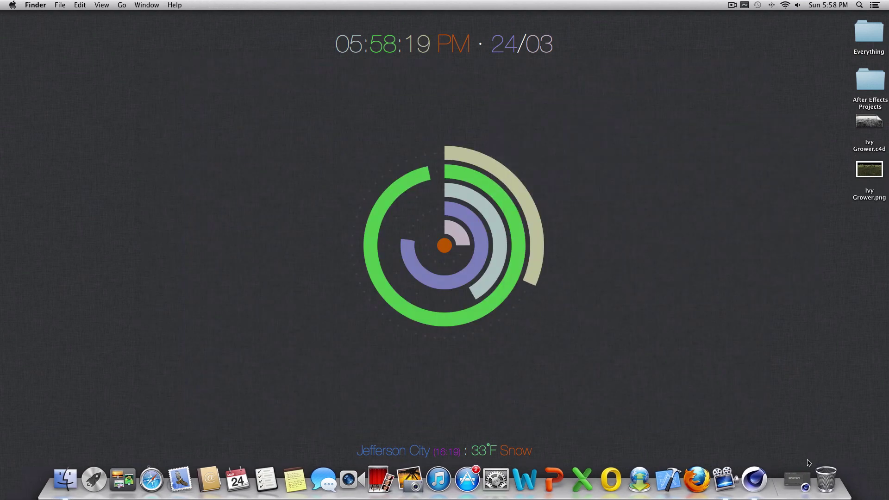
Switch to the minimized CINEMA 4D project and render a preview of the Grower text in the viewport
click(805, 479)
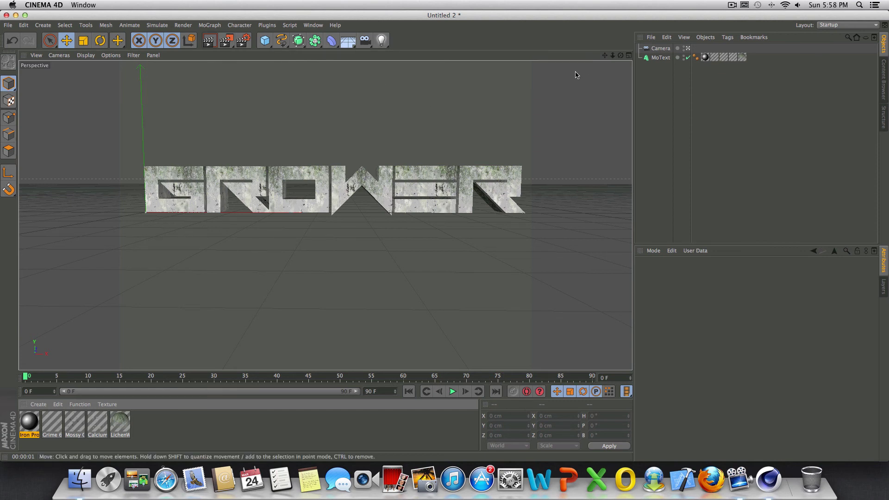
click(654, 50)
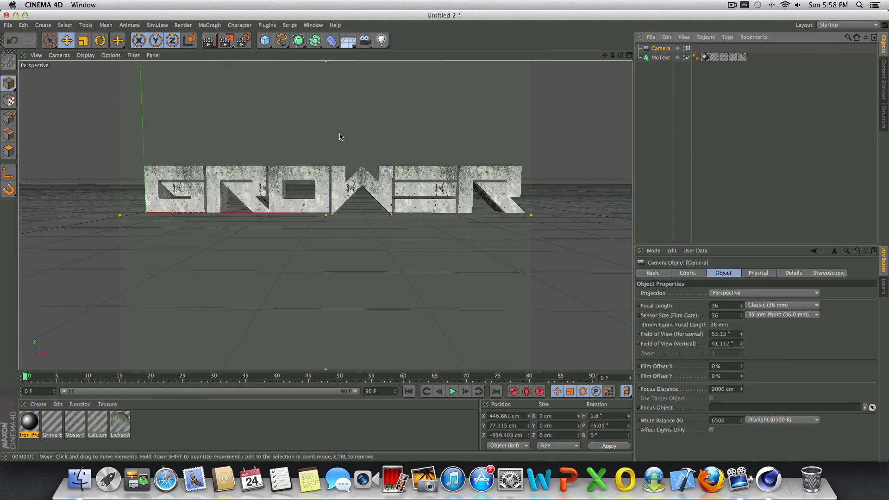
key(super+r)
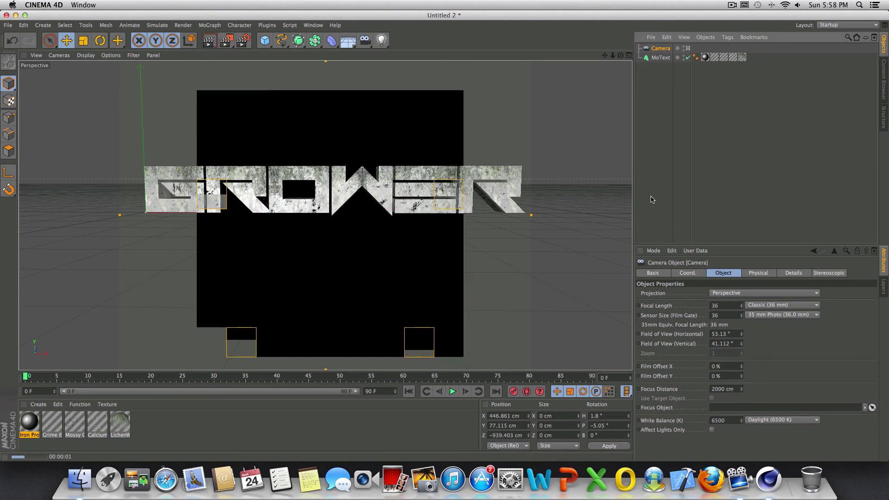
click(660, 144)
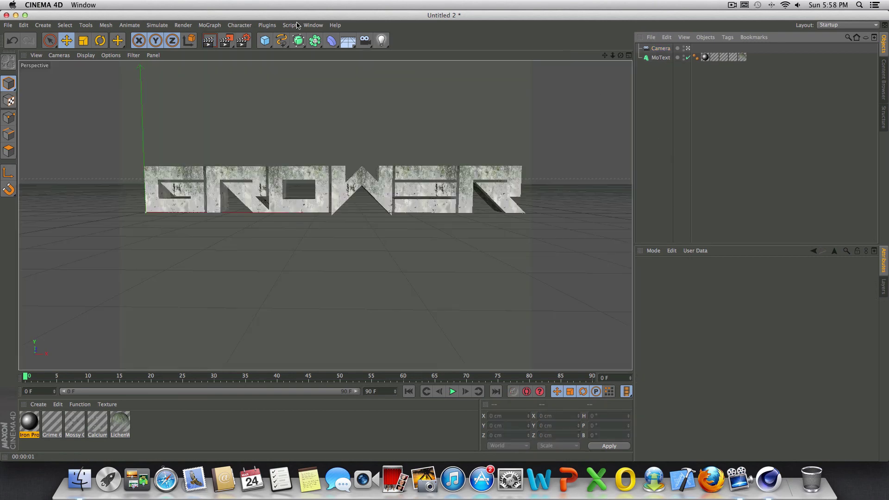
Add a second MoText object and set its text to "fghf"
click(209, 25)
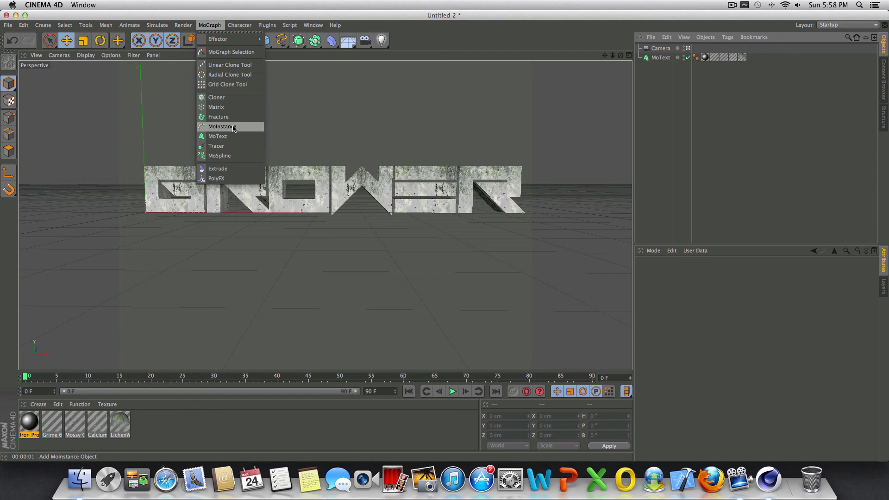
click(217, 135)
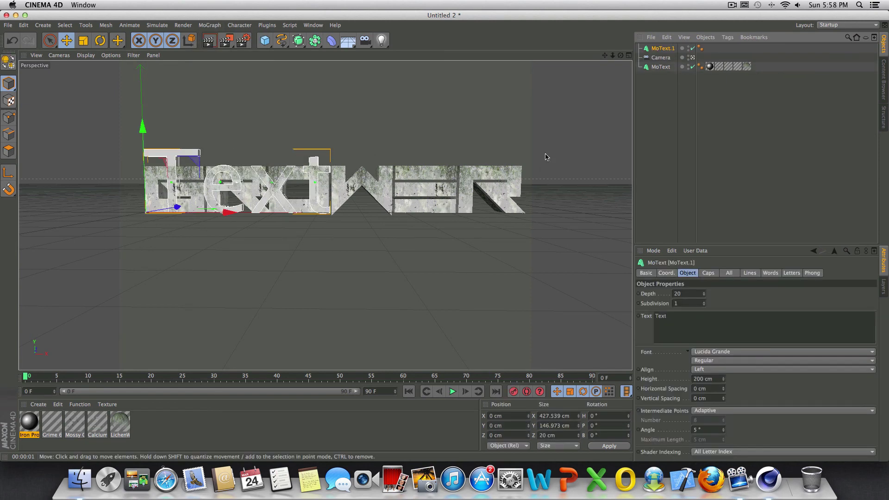
click(731, 351)
click(720, 351)
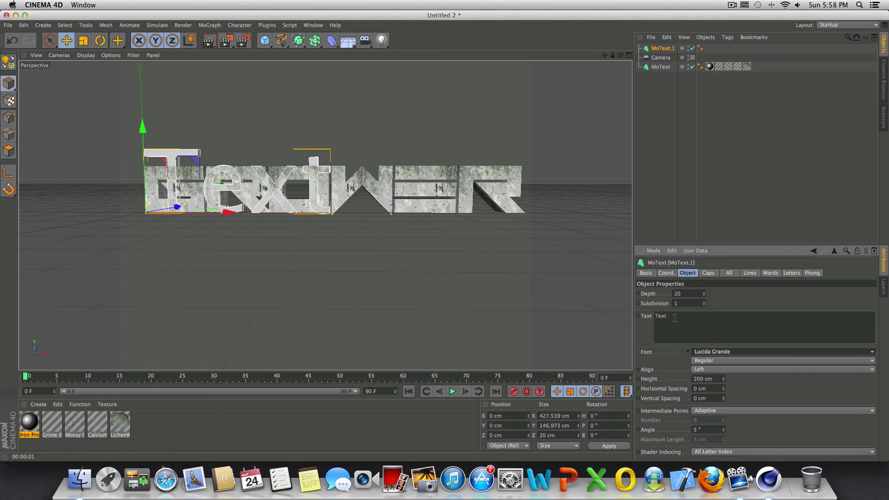
key(super+a)
text(fghf)
Set the extra MoText object's depth to 70 and delete the object
click(697, 293)
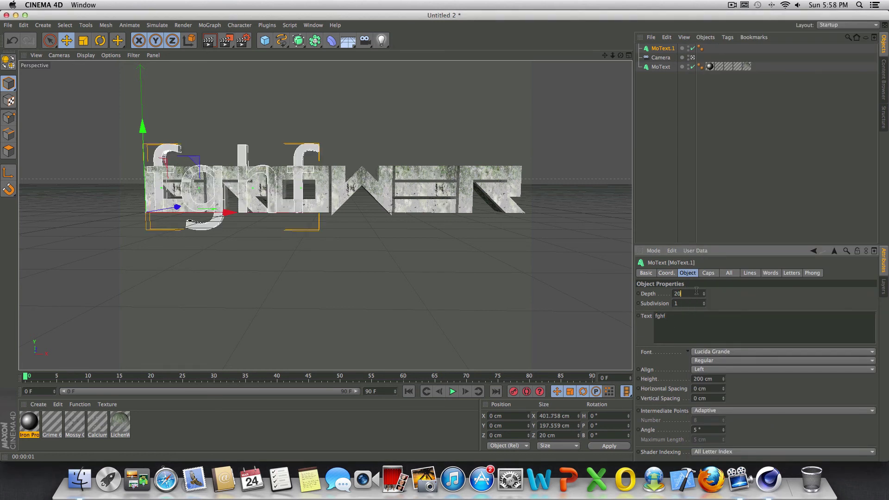
drag(689, 293, 629, 289)
text(70)
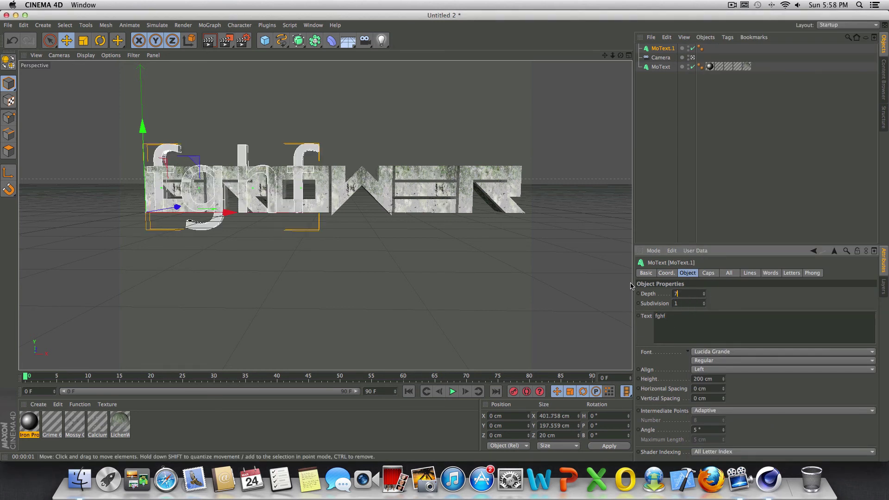
key(Return)
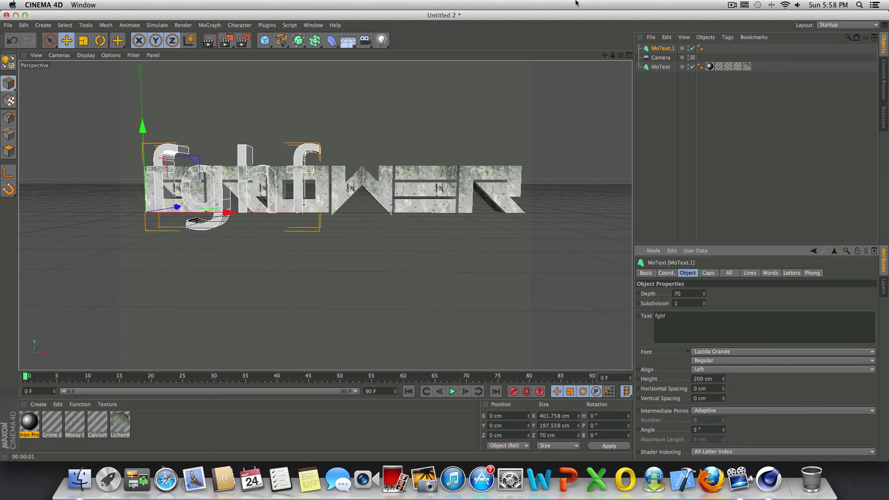
click(658, 50)
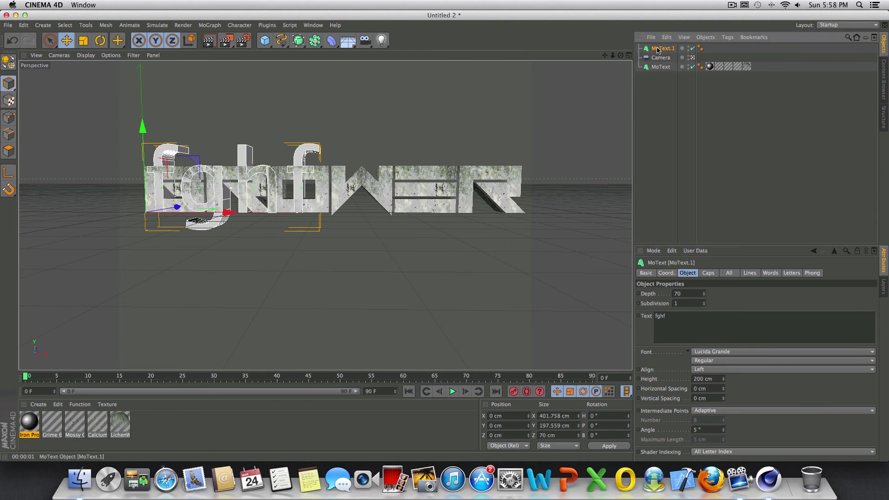
key(Delete)
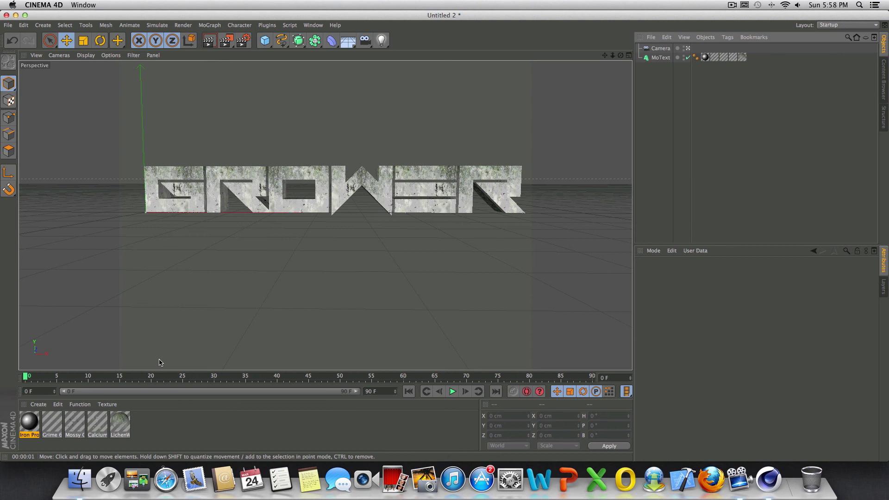
click(38, 404)
mouse_move(65, 384)
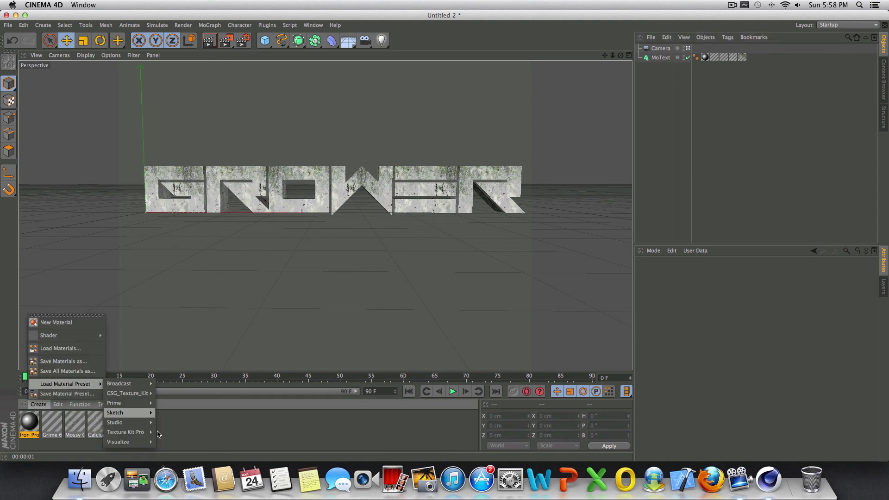
mouse_move(146, 435)
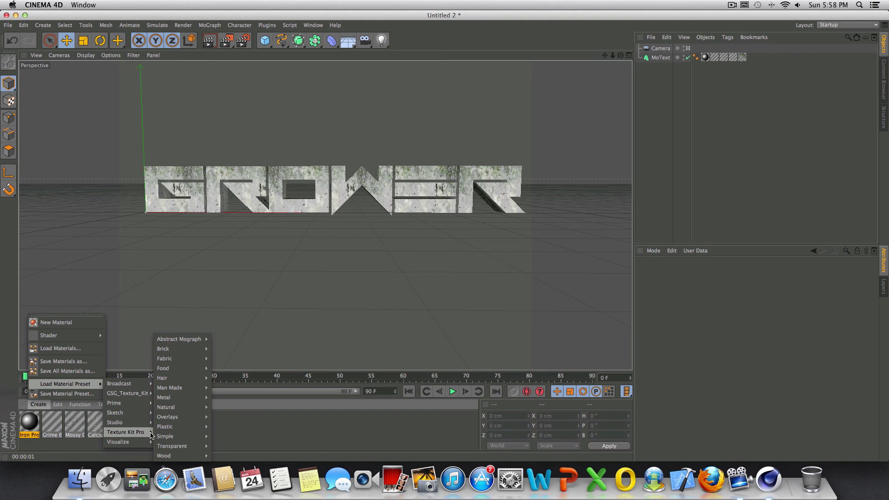
mouse_move(181, 436)
click(246, 435)
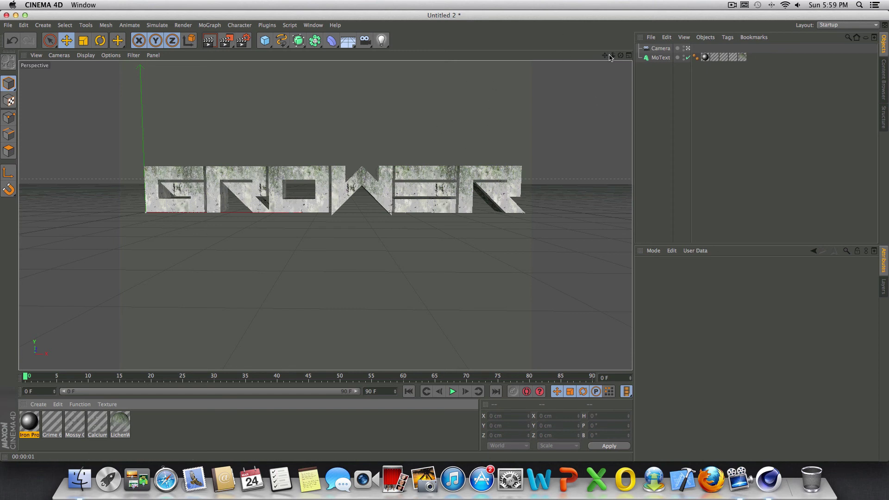
click(269, 26)
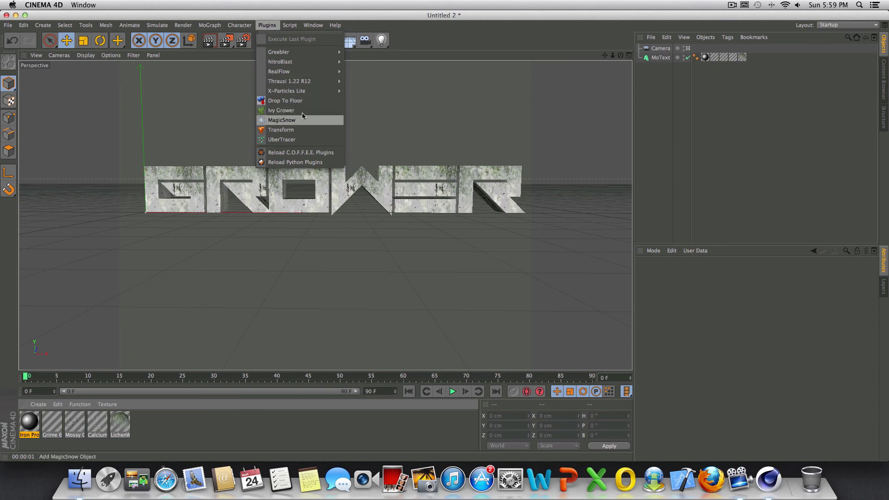
click(654, 61)
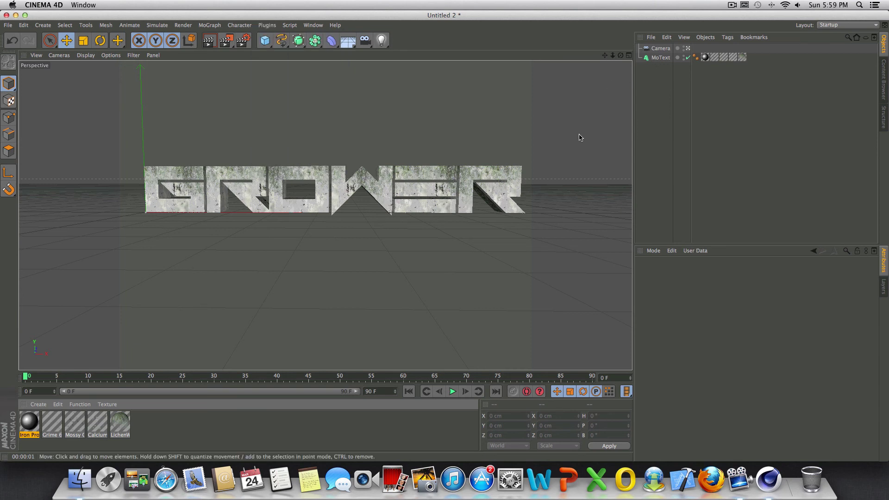
Select the textured Grower MoText object and activate the Ivy Grower plugin tool
click(655, 59)
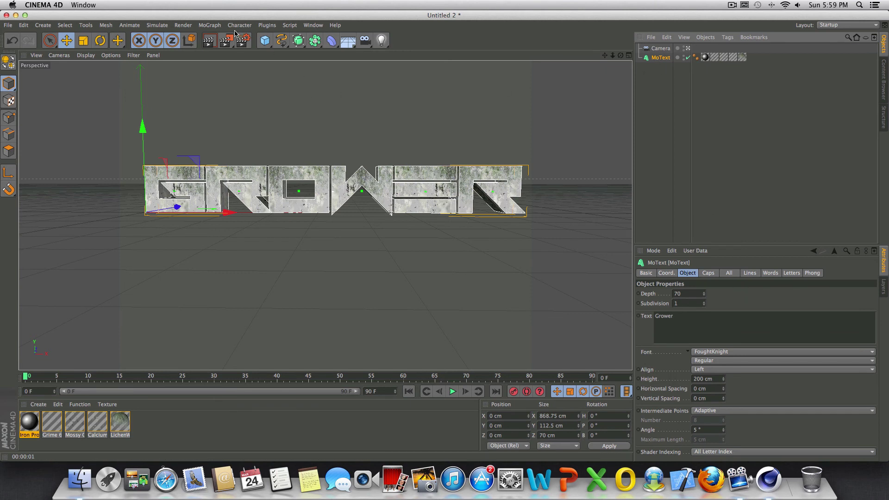
click(267, 25)
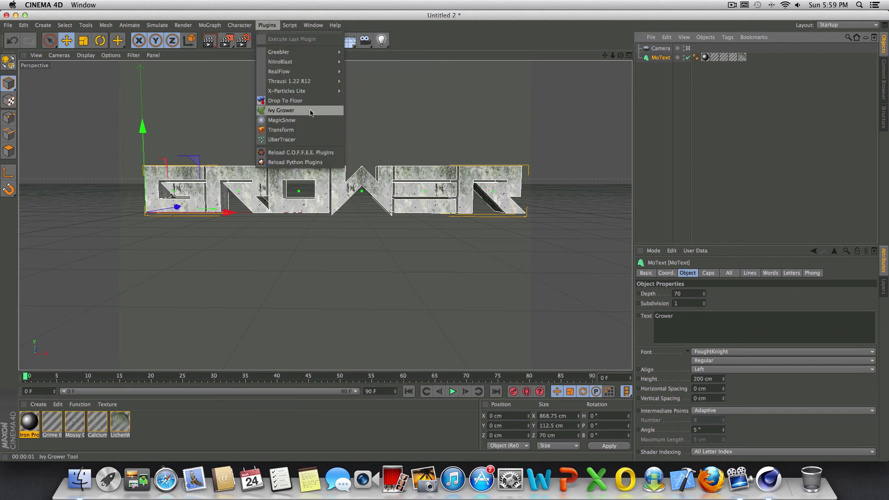
click(281, 110)
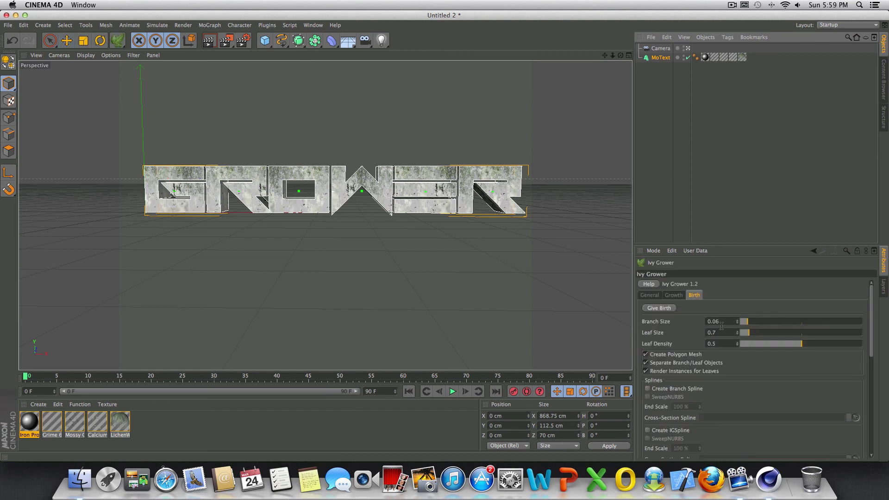
In the Ivy Grower growth settings, set the Stop at limit to 450
click(676, 296)
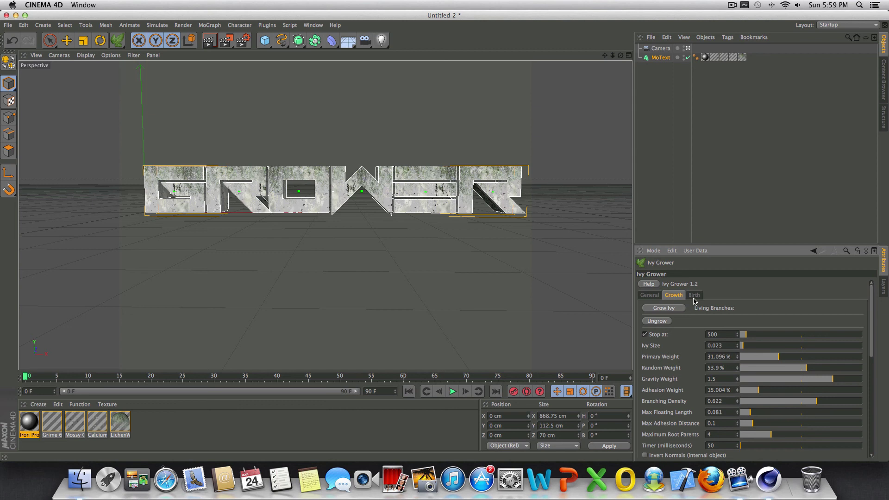
double_click(721, 335)
text(300)
click(721, 335)
text(450)
Set the ivy's Gravity Weight to 2
drag(723, 379, 705, 376)
click(726, 377)
drag(721, 378, 689, 379)
text(2)
click(726, 369)
mouse_move(870, 354)
mouse_down()
mouse_move(875, 395)
mouse_move(873, 351)
mouse_up()
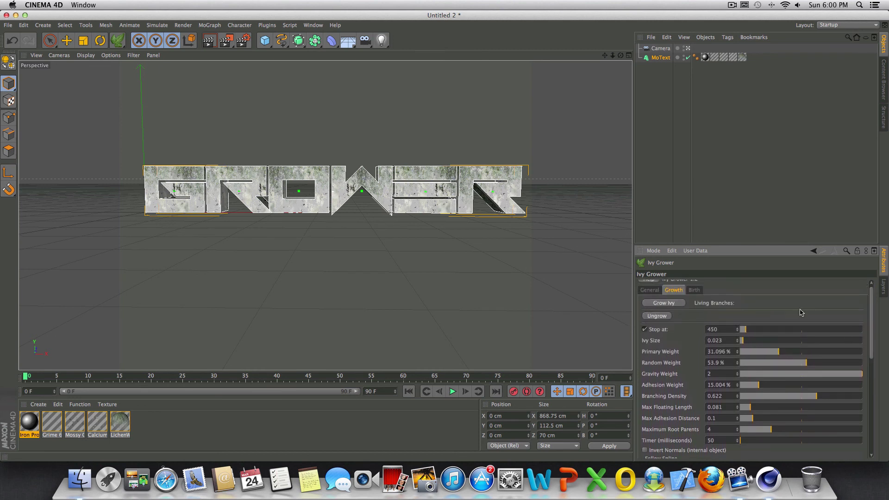
click(695, 291)
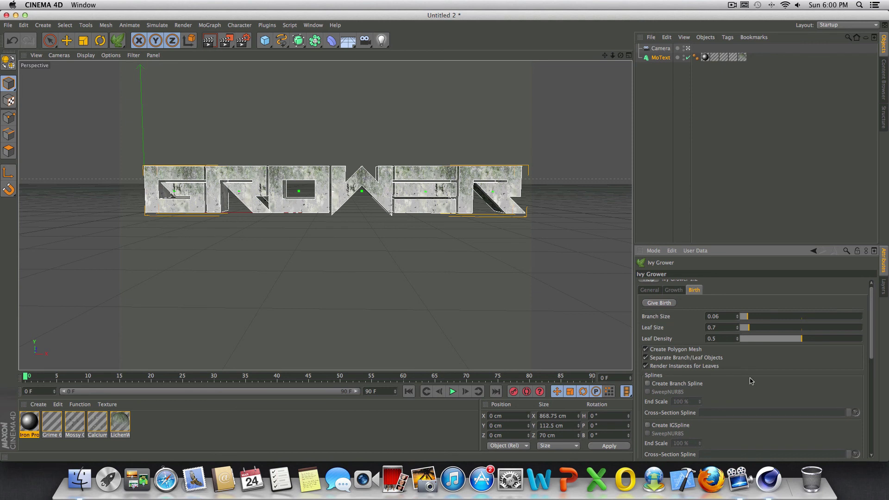
drag(870, 359, 860, 324)
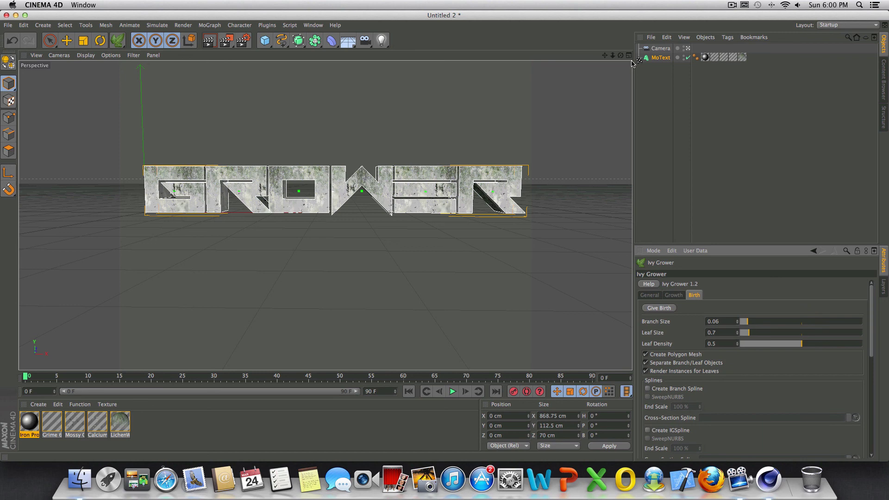
click(674, 295)
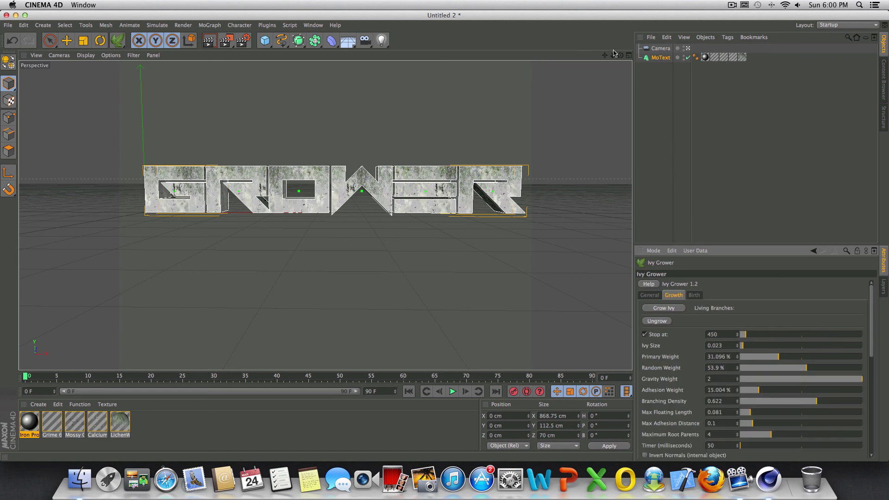
Plant an ivy seed point on the top face of the letter O
drag(614, 53, 622, 58)
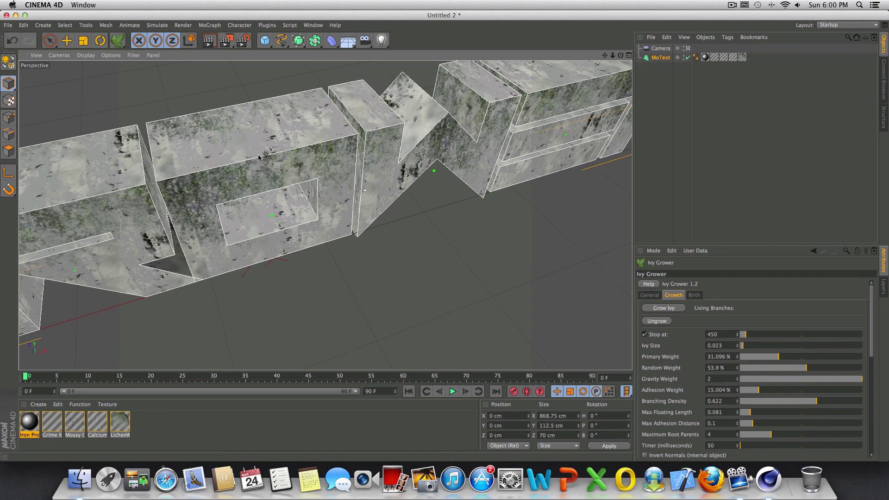
click(251, 131)
drag(620, 56, 593, 77)
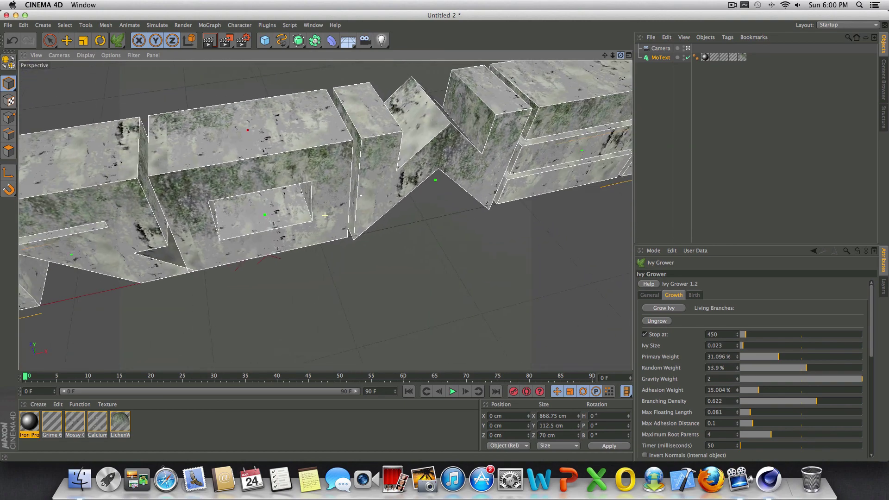
mouse_move(620, 55)
mouse_down()
mouse_move(637, 58)
mouse_move(635, 43)
mouse_move(626, 52)
mouse_up()
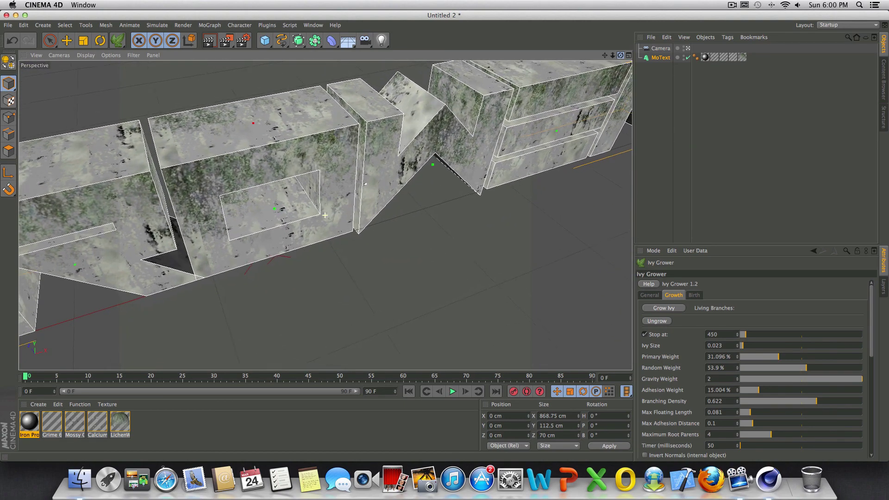
alt+drag(325, 215, 325, 214)
drag(870, 301, 870, 375)
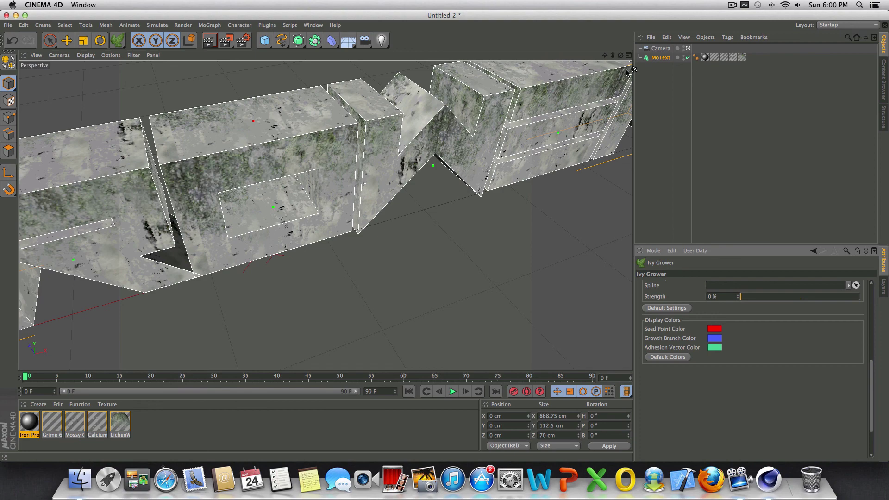
drag(620, 55, 671, 81)
drag(583, 77, 697, 202)
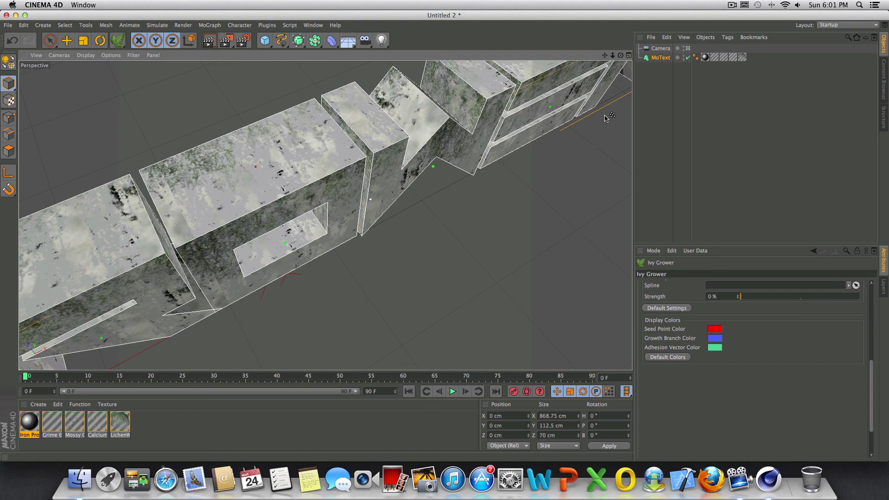
drag(622, 58, 870, 320)
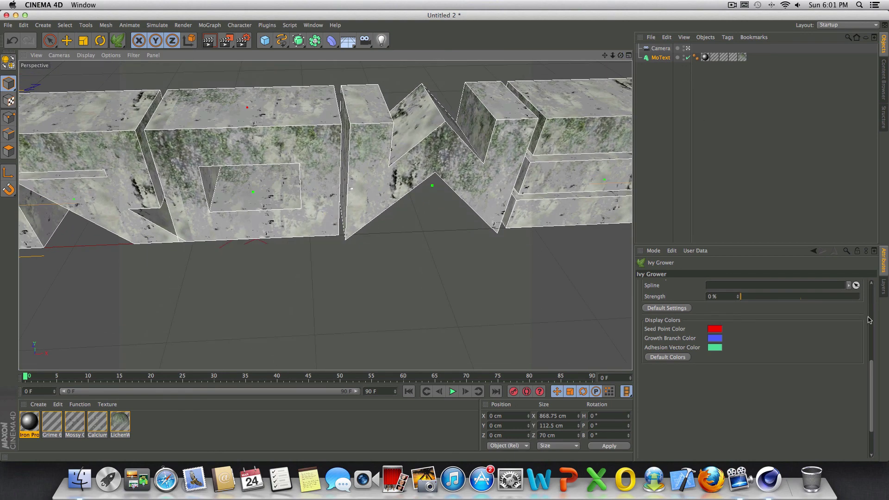
Grow the ivy from the seed point on the letter O and stop the growth once the branches hang over the letters
drag(870, 400, 870, 323)
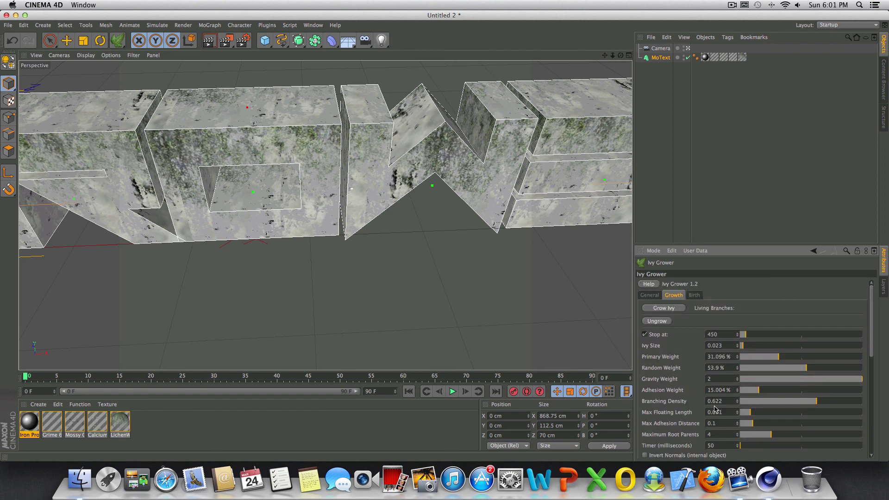
drag(613, 56, 644, 33)
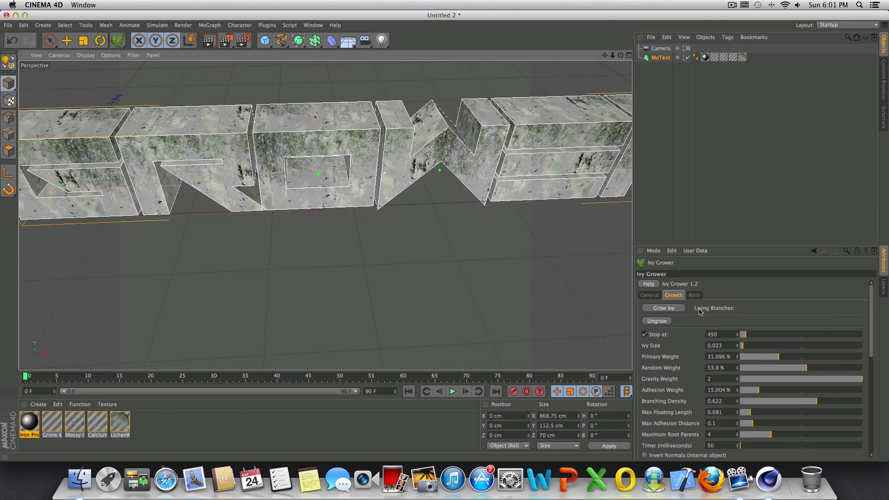
click(663, 308)
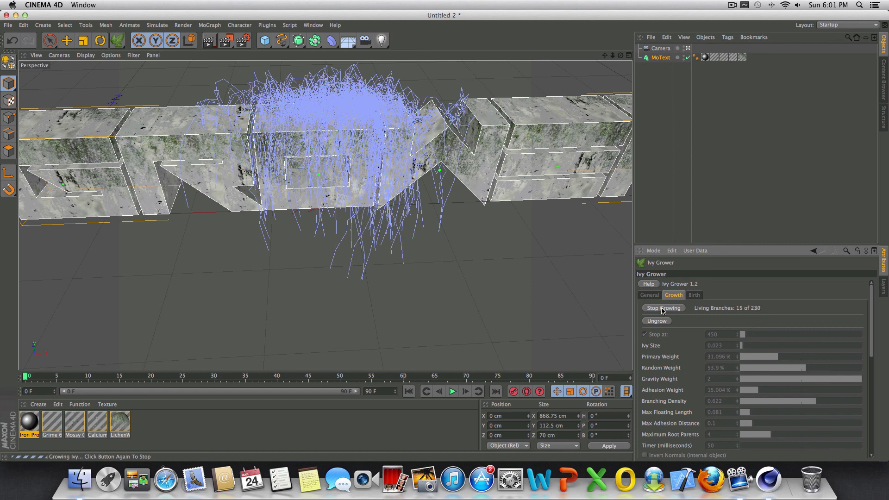
click(663, 309)
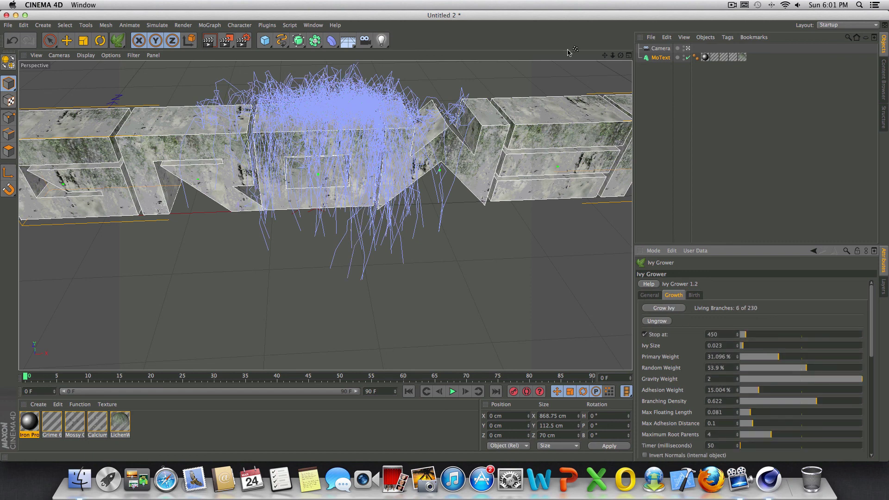
Render the active view from the front of the Grower text to check whether the grown ivy branches render
drag(621, 56, 458, 77)
alt+drag(325, 216, 325, 215)
drag(612, 55, 587, 51)
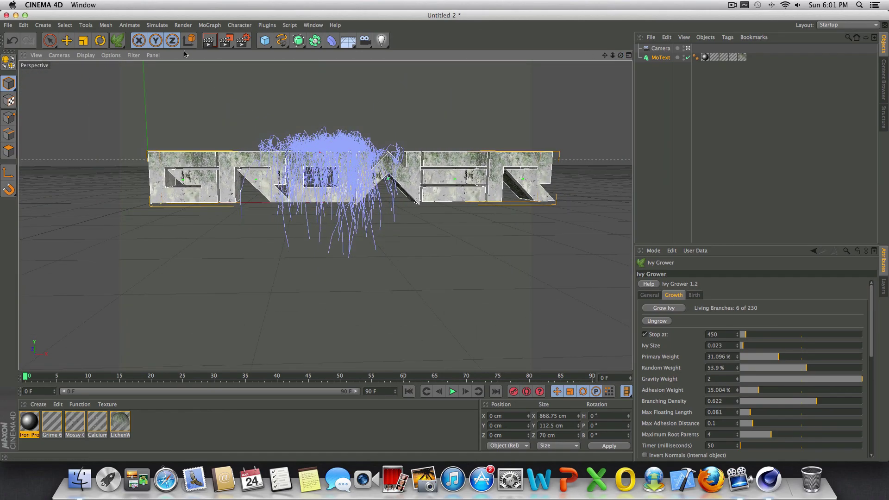
click(209, 40)
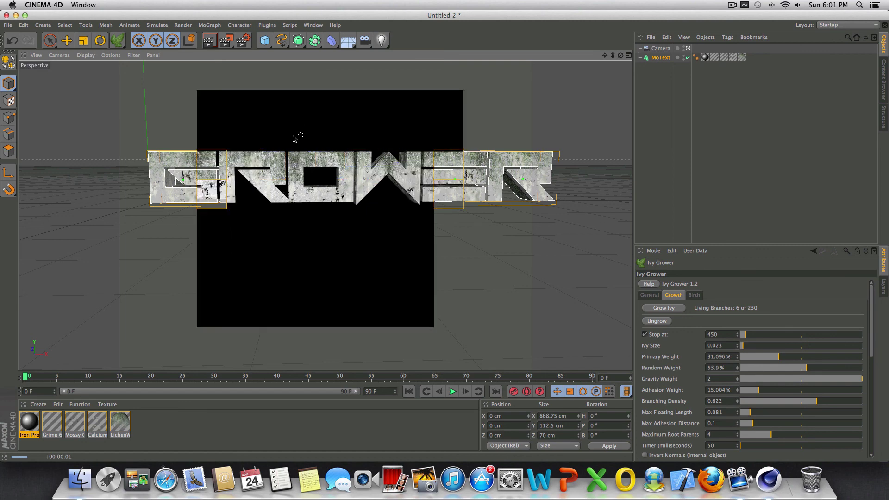
Reactivate Ivy Grower on the MoText object and give birth to the ivy with branch size 0.06, leaf size 0.7 and leaf density 0.5
click(661, 57)
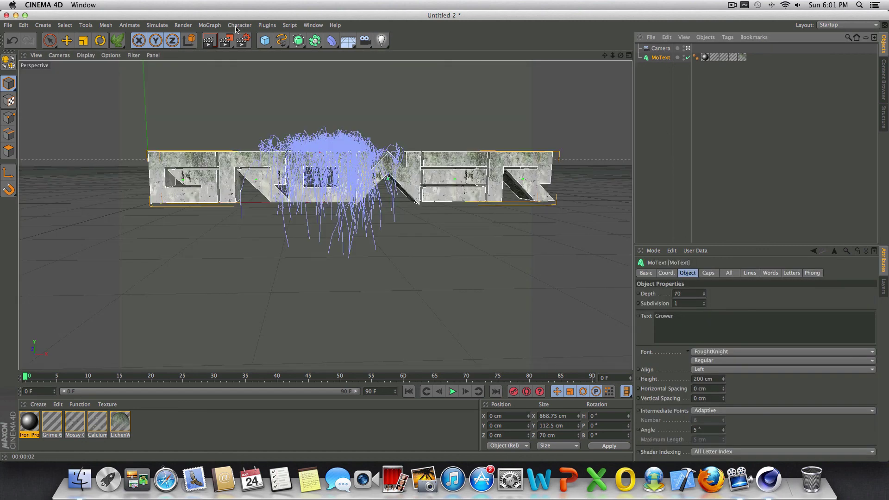
click(260, 26)
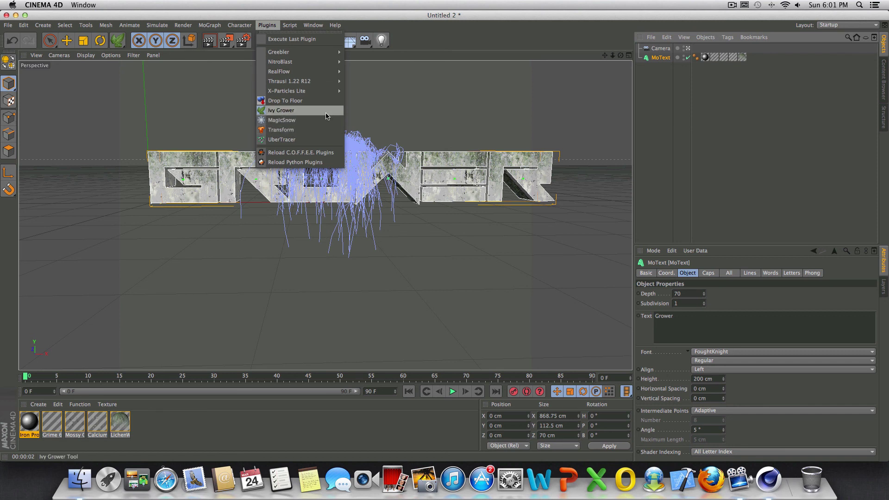
click(339, 124)
click(694, 296)
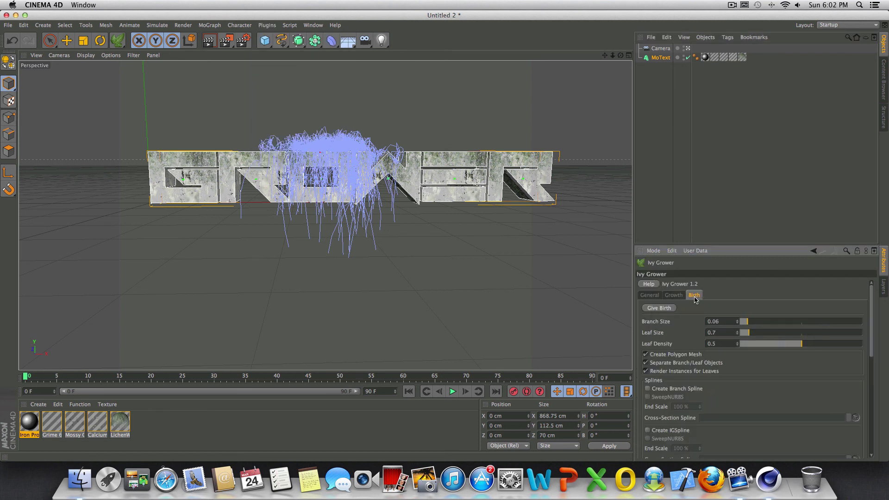
click(660, 308)
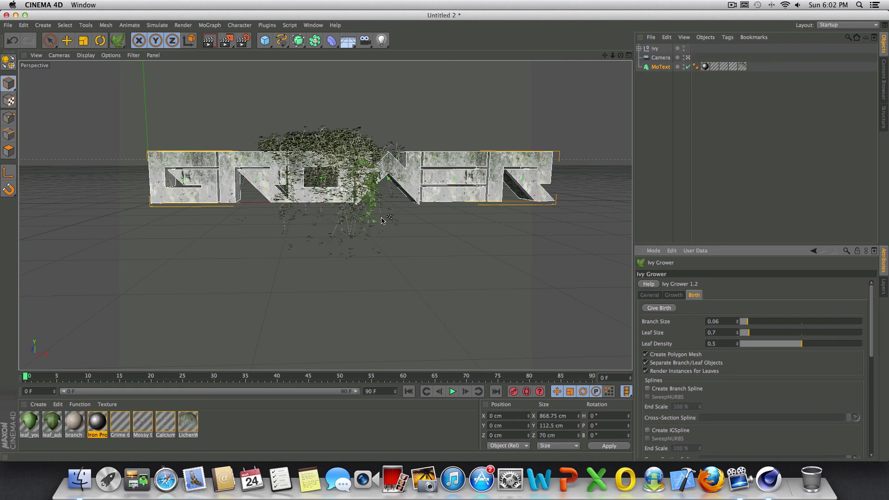
Render the active view of the ivy-covered text from a raised angle and deselect the text object
mouse_move(621, 56)
mouse_down()
mouse_move(621, 72)
mouse_move(620, 64)
mouse_up()
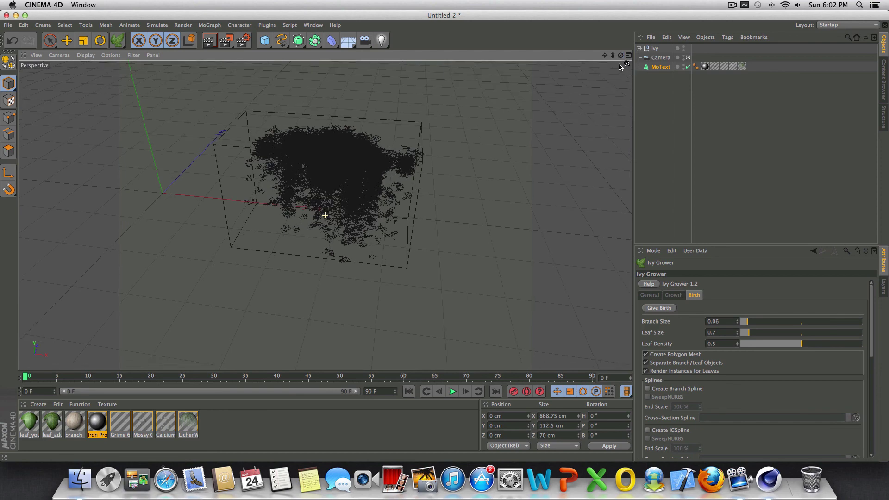
click(213, 44)
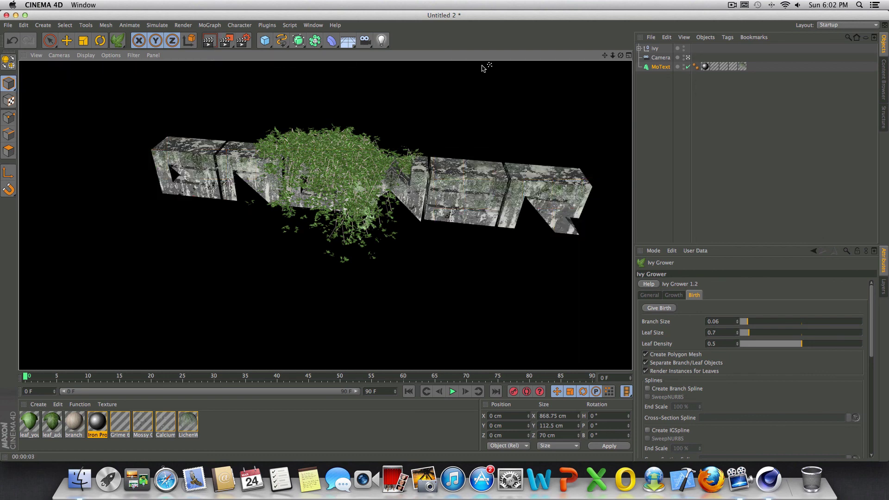
click(655, 100)
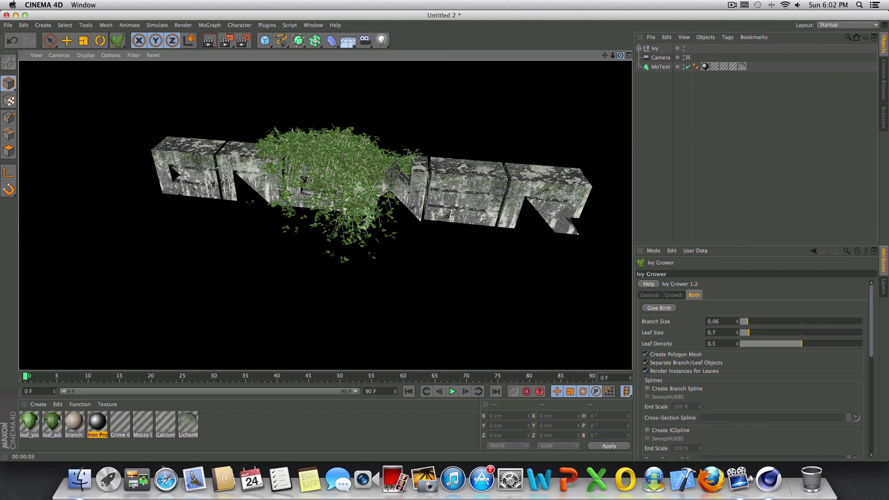
Add the Ambient Occlusion effect to the render settings, keeping Anti-Aliasing at Geometry
click(621, 56)
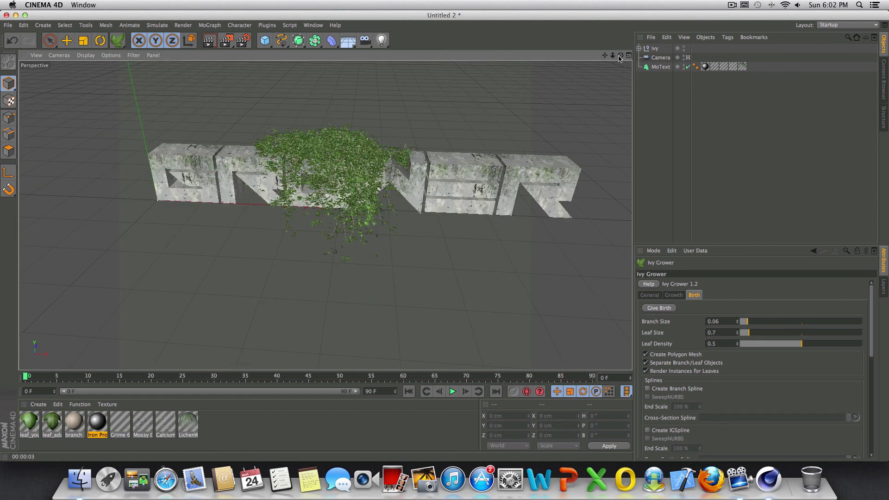
drag(621, 55, 620, 49)
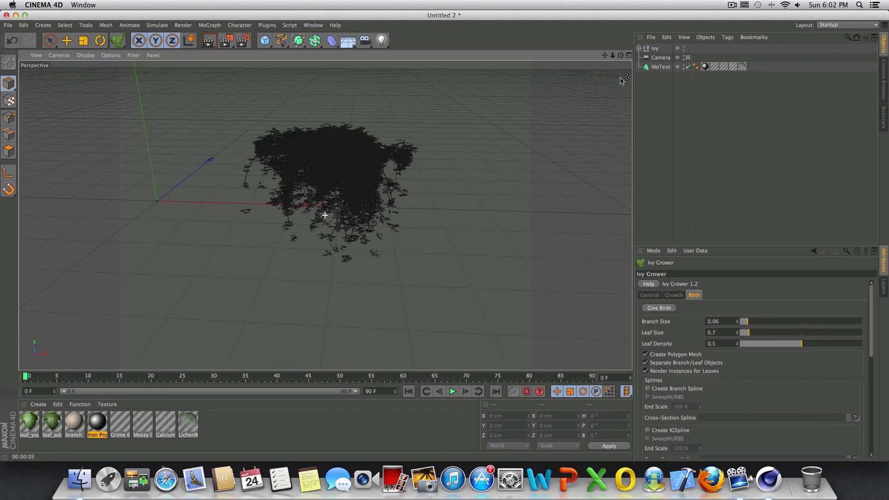
click(243, 40)
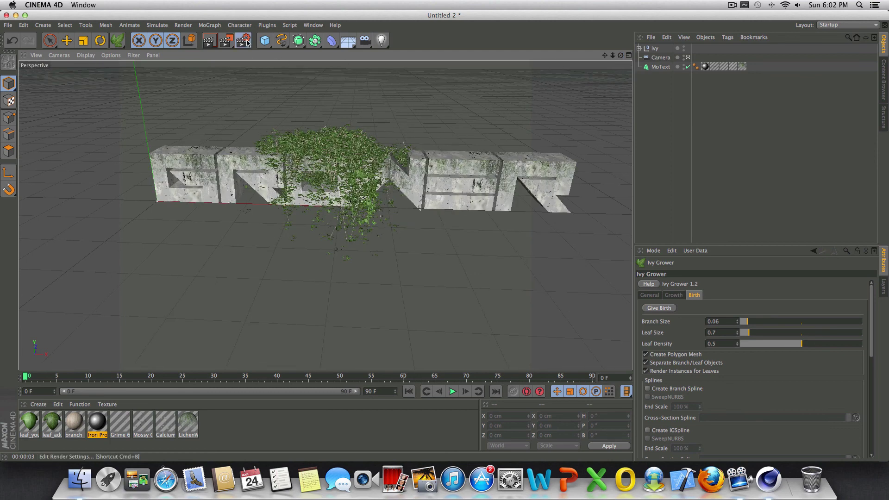
click(78, 184)
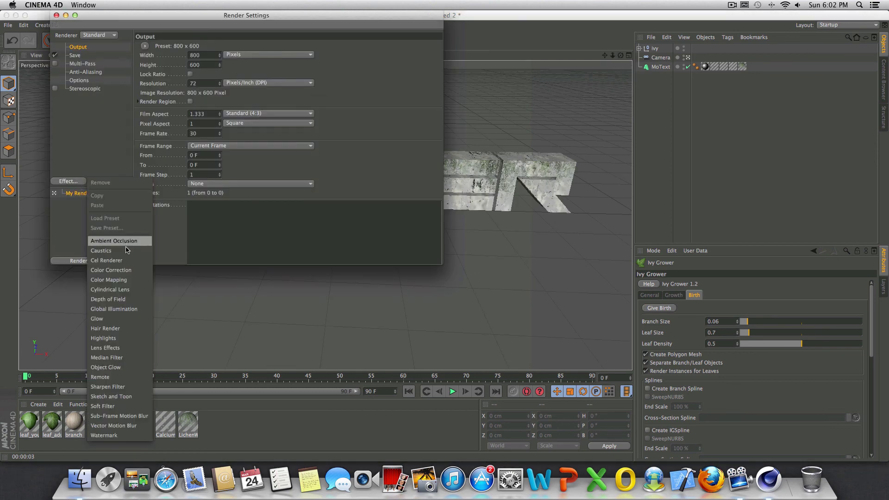
click(124, 239)
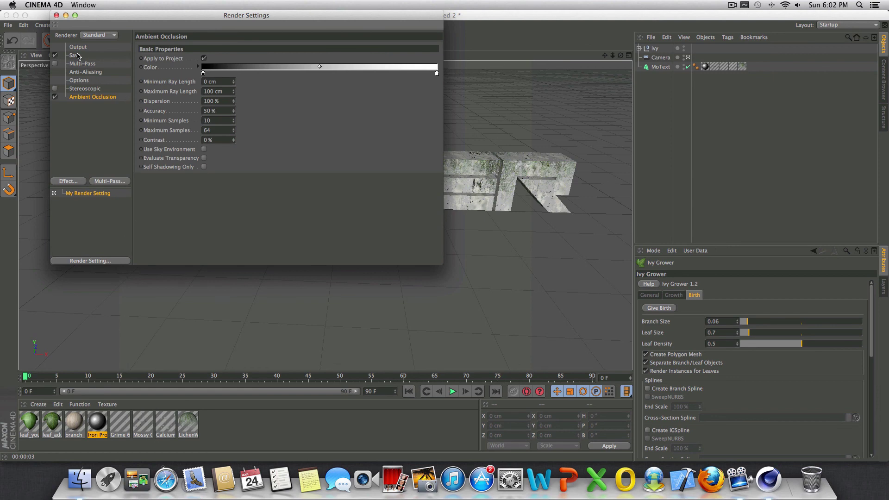
click(85, 73)
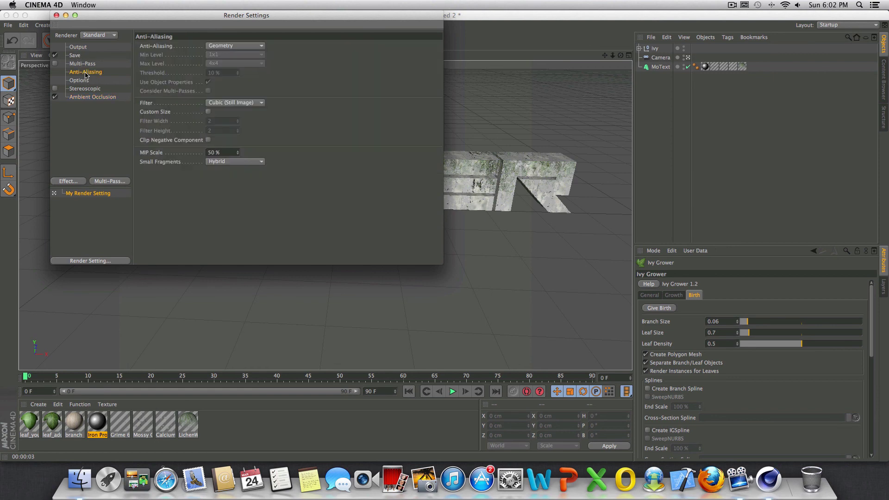
click(80, 96)
click(57, 16)
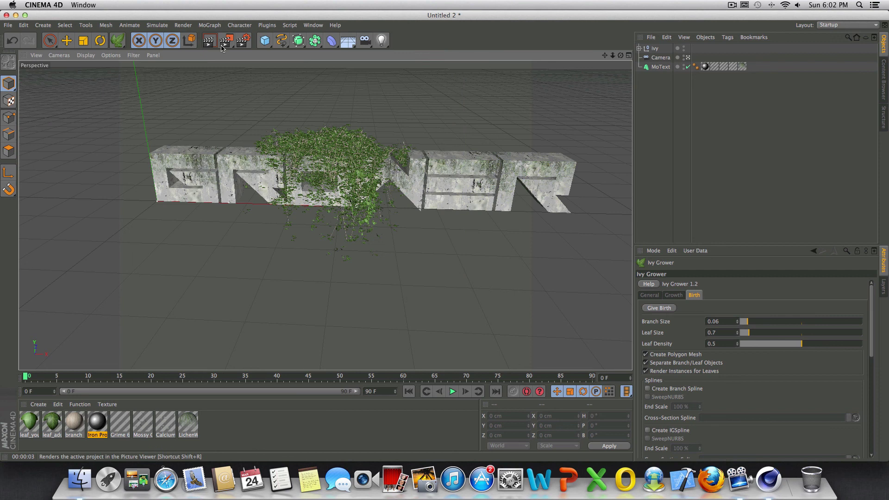
Render the active view with Ambient Occlusion and inspect the ivy on the text from a lower angle
click(210, 42)
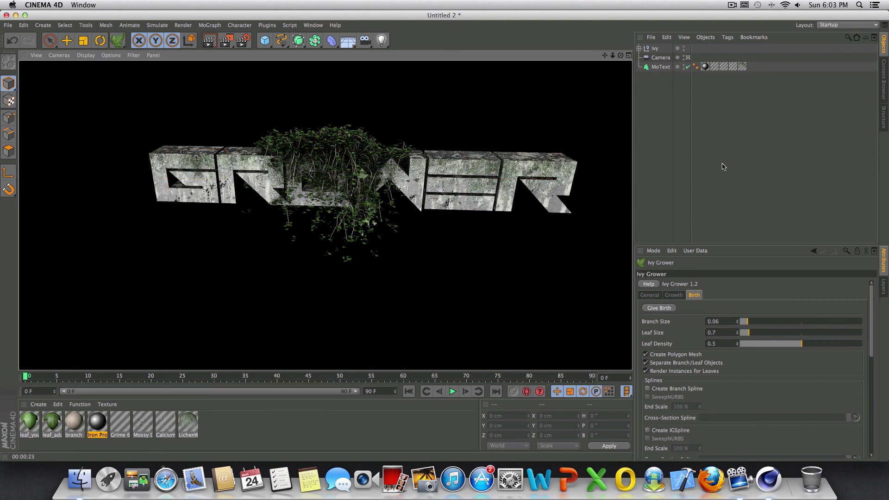
drag(621, 55, 623, 108)
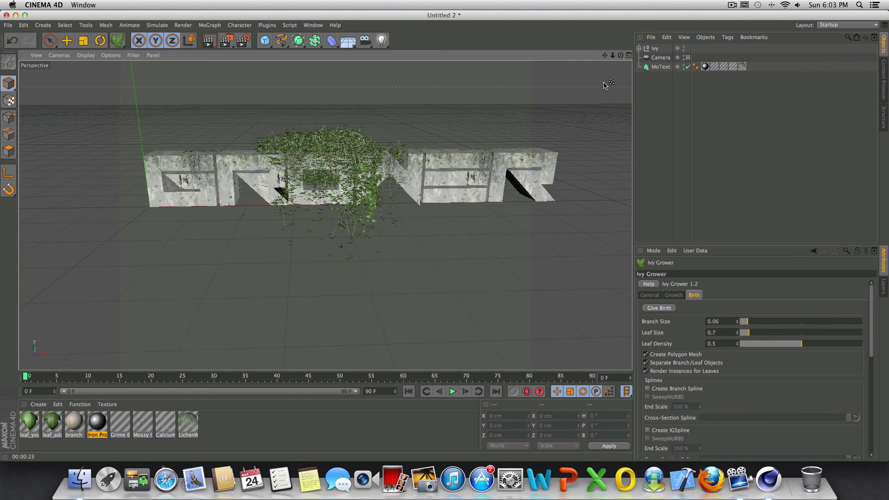
drag(605, 56, 664, 80)
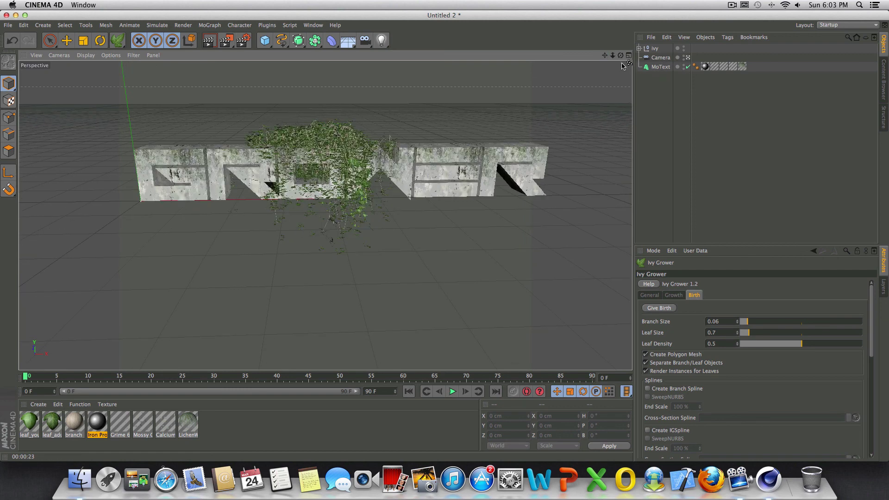
drag(604, 55, 598, 54)
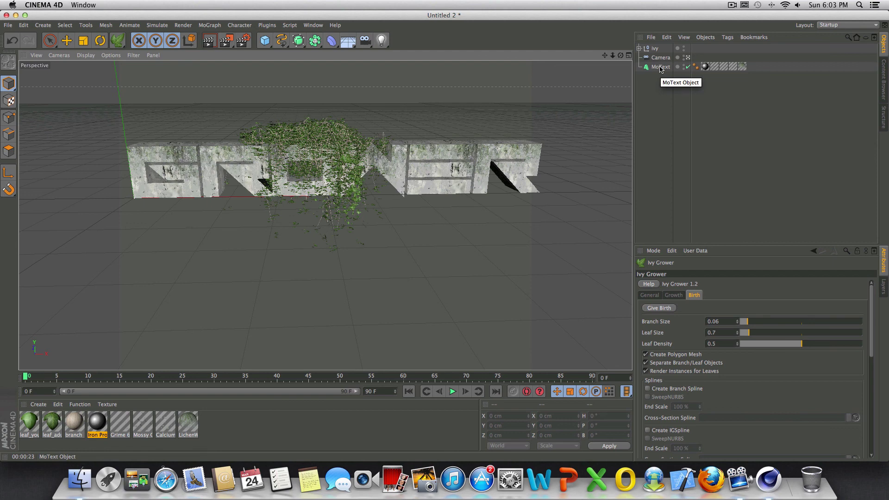
Select the Grower MoText object and bring up the Ivy Grower tool again
click(660, 67)
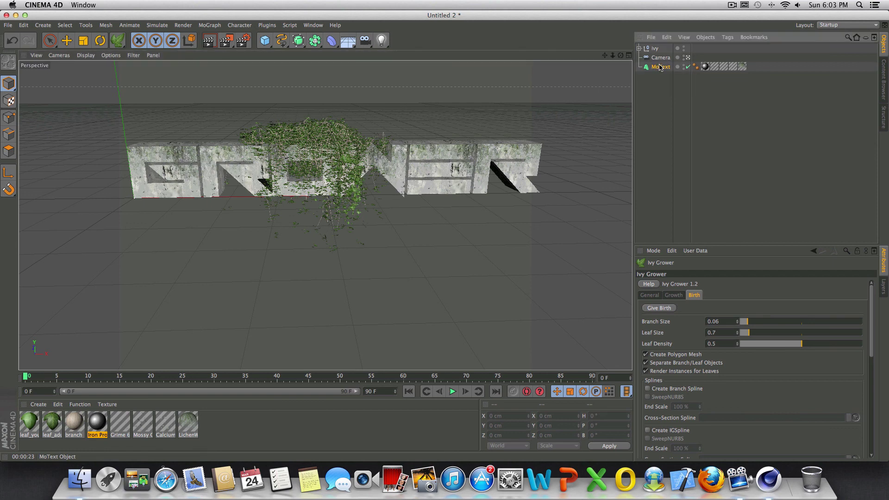
click(275, 26)
click(303, 110)
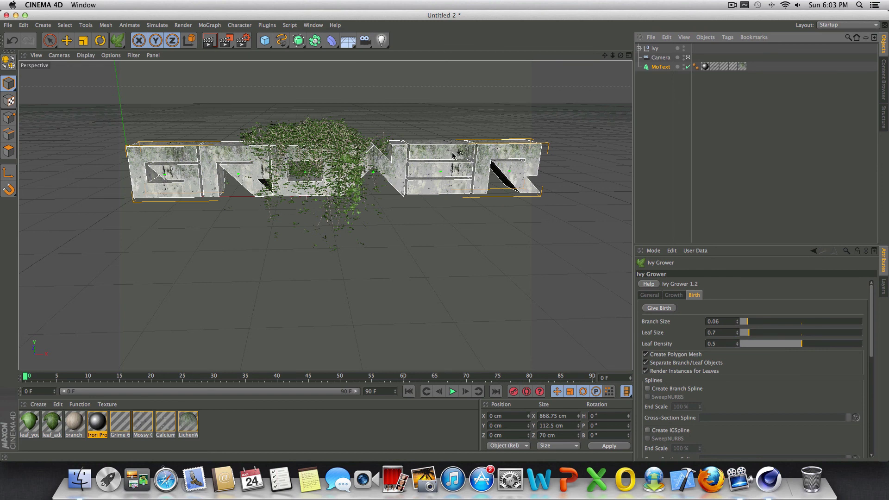
Select the Ivy null object and switch to the Move tool
click(656, 48)
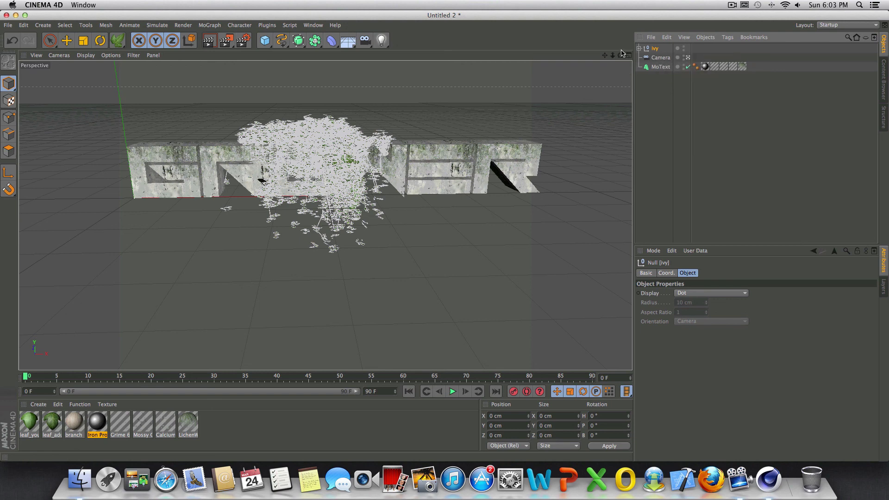
drag(620, 55, 627, 49)
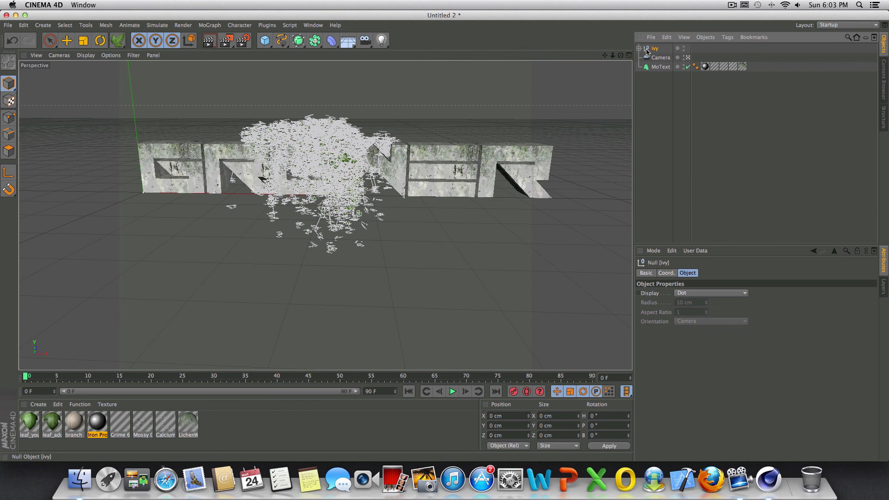
key(e)
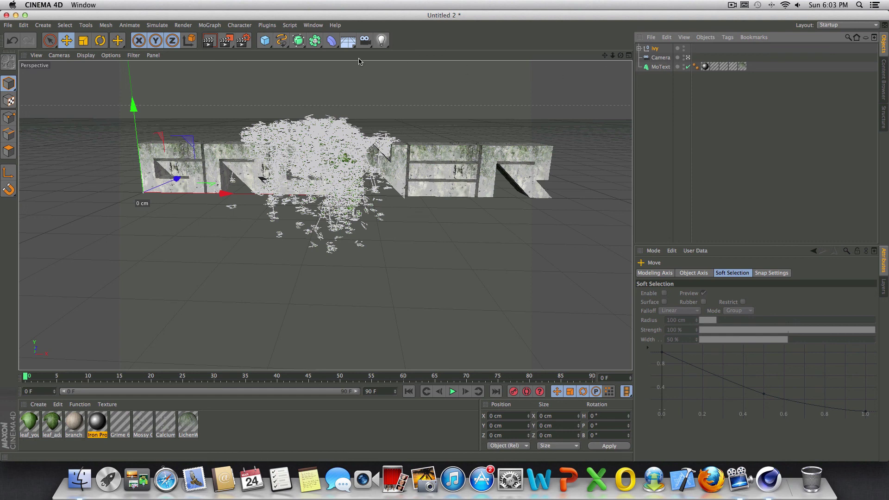
drag(621, 55, 624, 57)
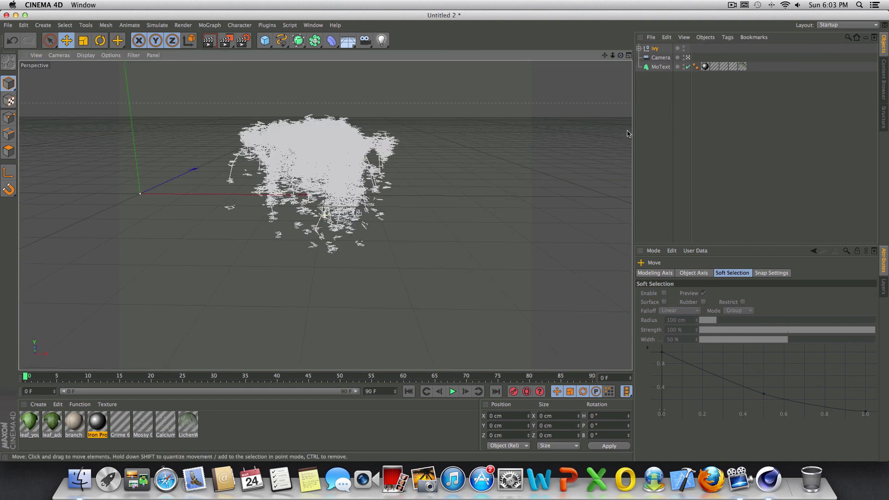